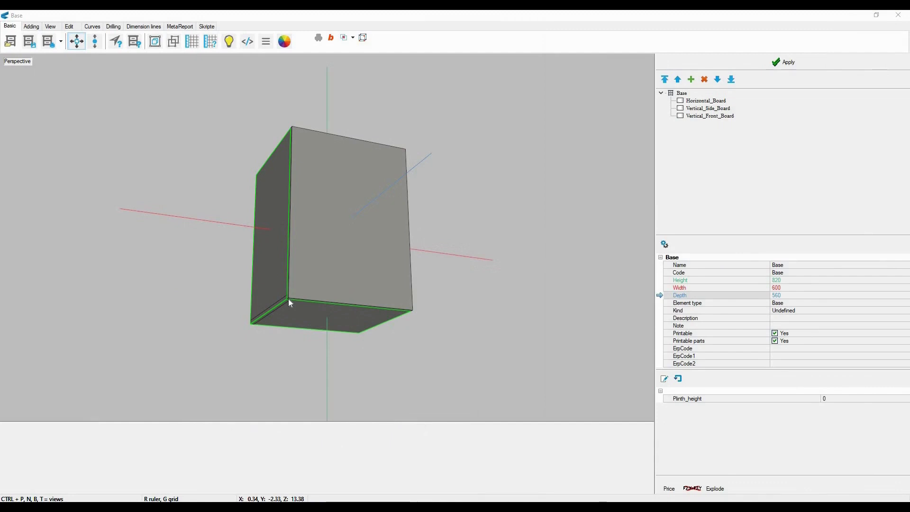
# Hide Vertical_Side_Board and Vertical_Front_Board in the parts tree, leaving only Horizontal_Board visible.
pyautogui.click(681, 108)
pyautogui.click(680, 116)
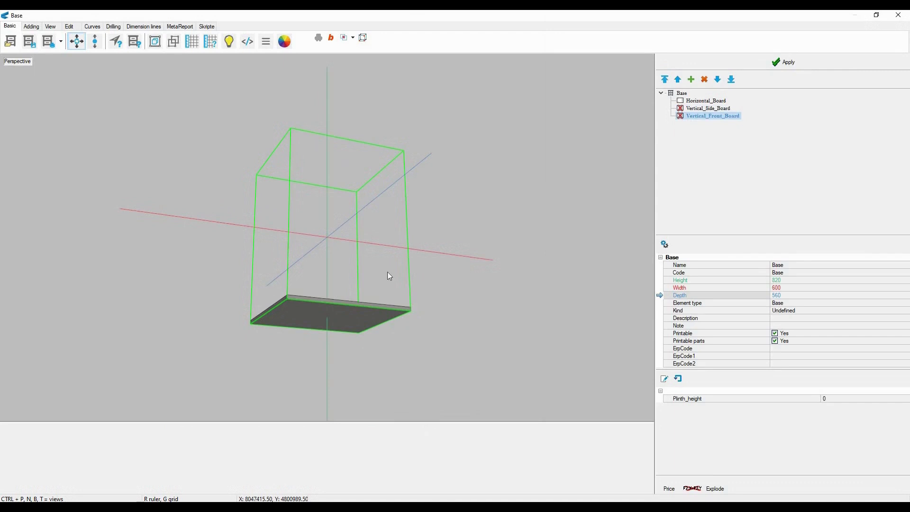
# Change the Horizontal_Board Height to 200, then back to 600.
pyautogui.click(322, 314)
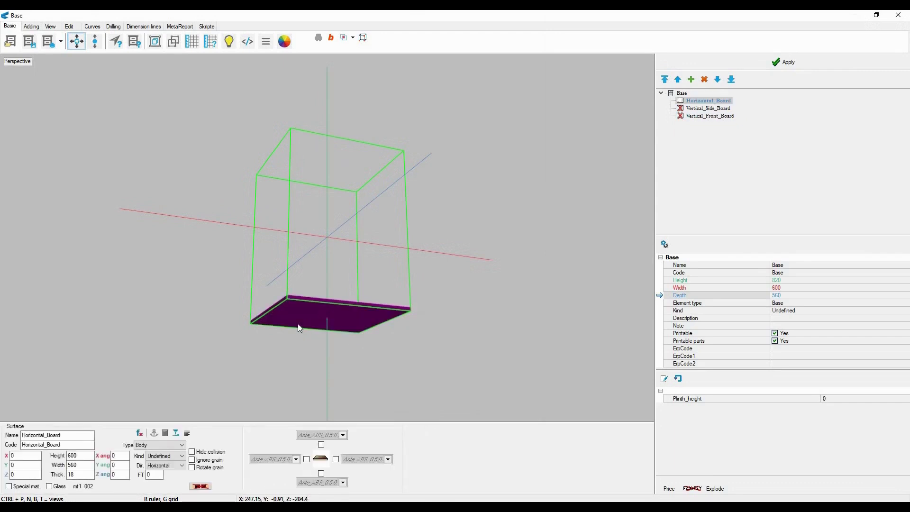
pyautogui.press('Tab')
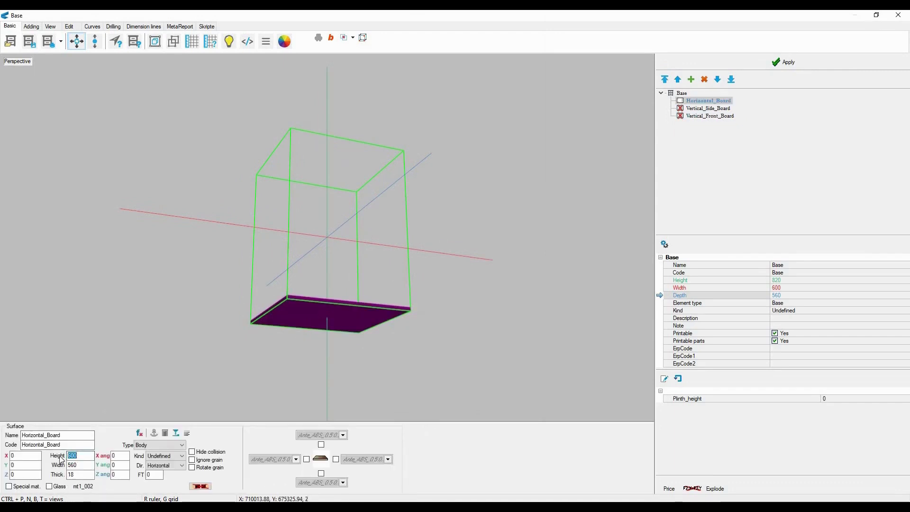
pyautogui.write('200')
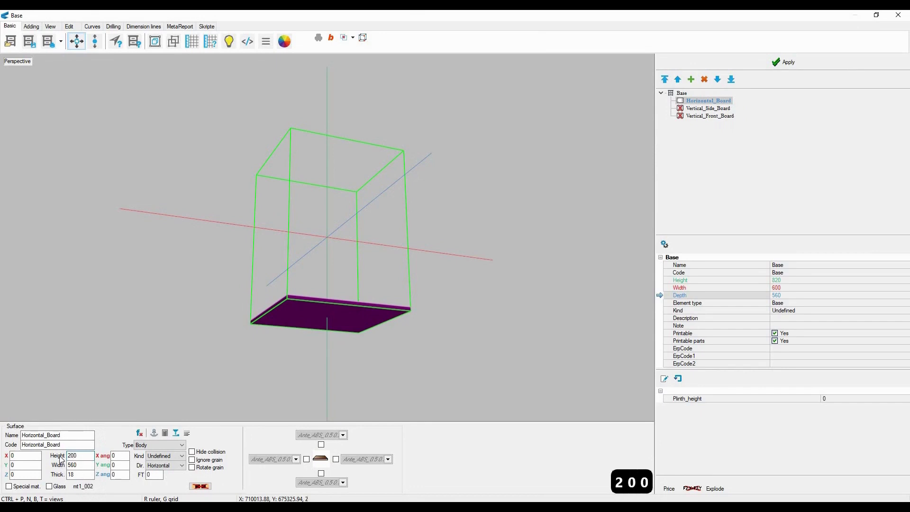
pyautogui.press('Return')
pyautogui.moveTo(252, 290); pyautogui.dragTo(273, 318, button='right')
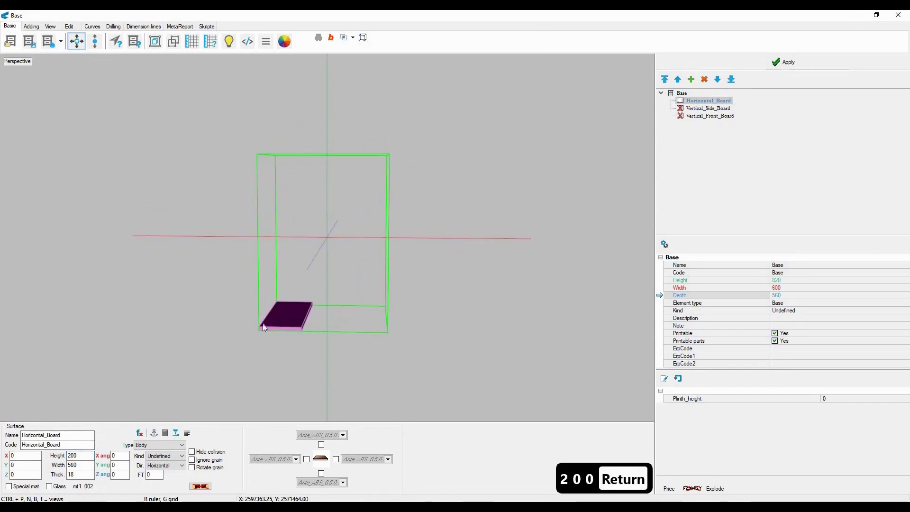
pyautogui.doubleClick(74, 455)
pyautogui.write('600')
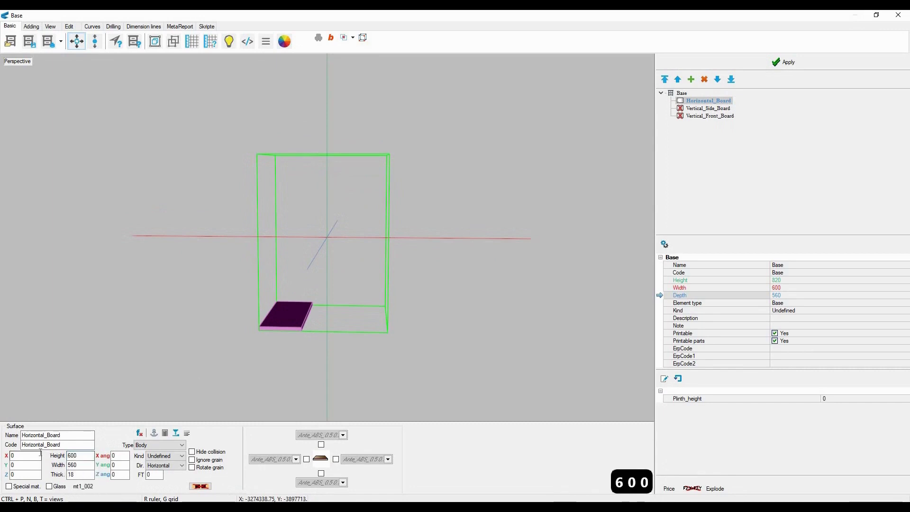
pyautogui.press('Return')
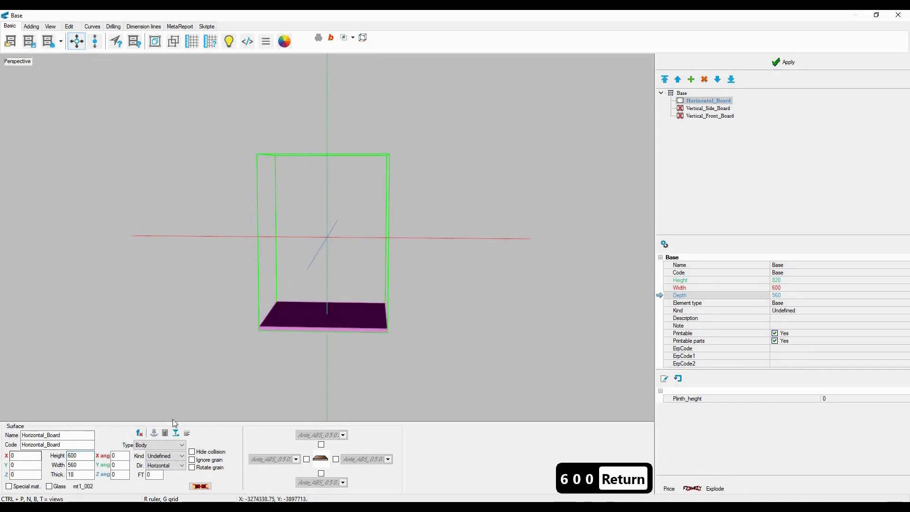
# Set the base Width to 1200.
pyautogui.click(786, 289)
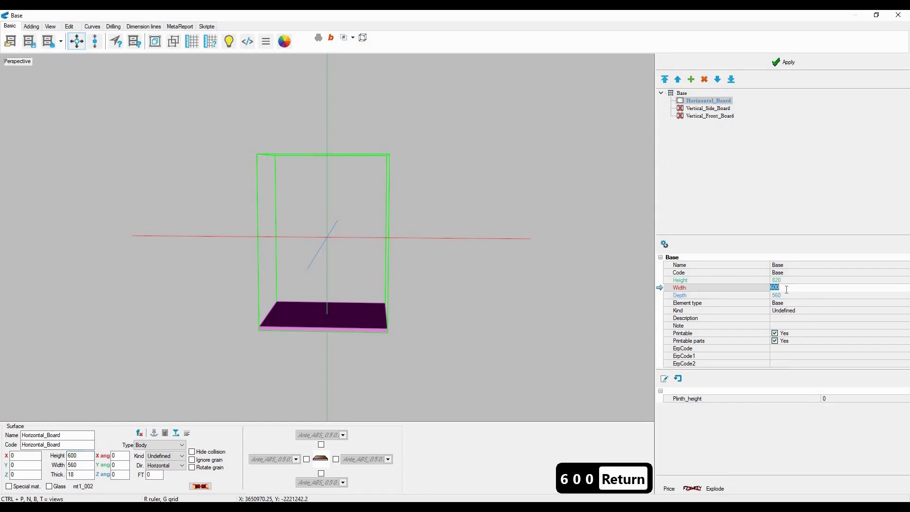
pyautogui.write('1200')
pyautogui.press('Return')
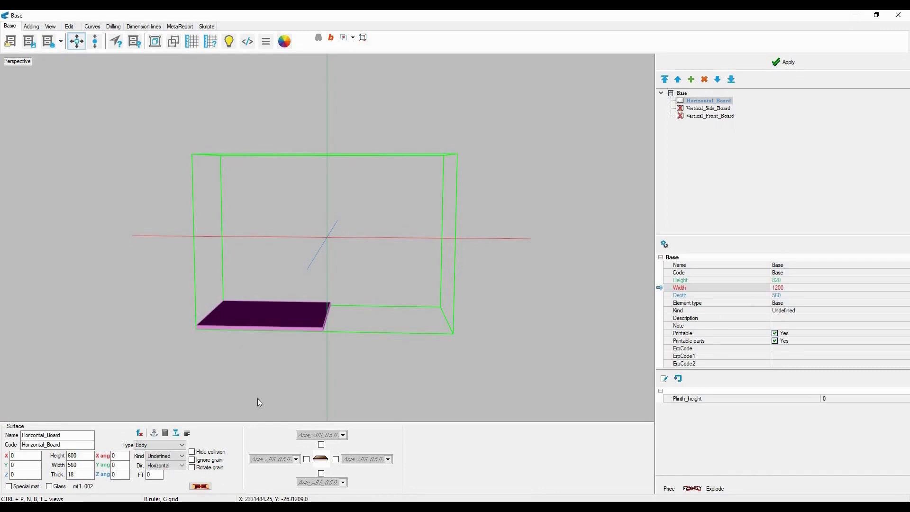
# Open the formula editor for the Horizontal_Board's Height field.
pyautogui.doubleClick(90, 456)
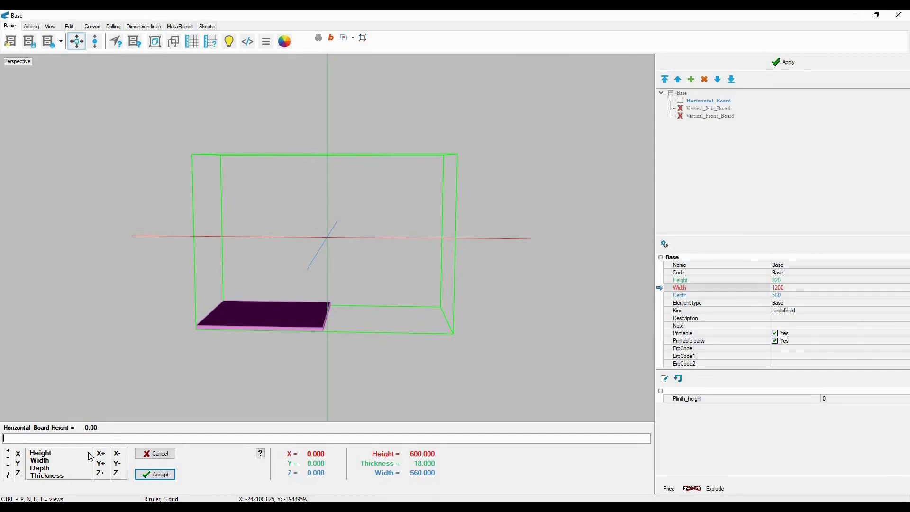
# Link the Horizontal_Board Height to the base Width formula and test with width 600.
pyautogui.click(44, 459)
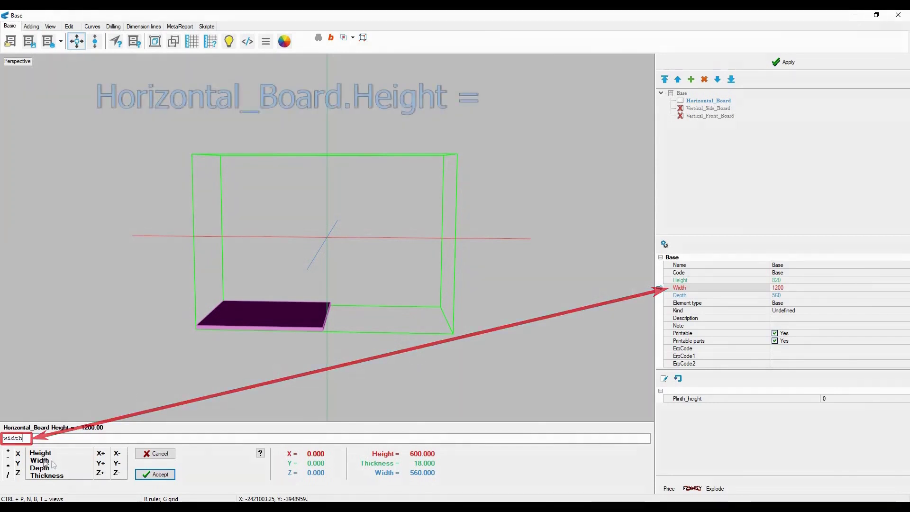
pyautogui.click(151, 475)
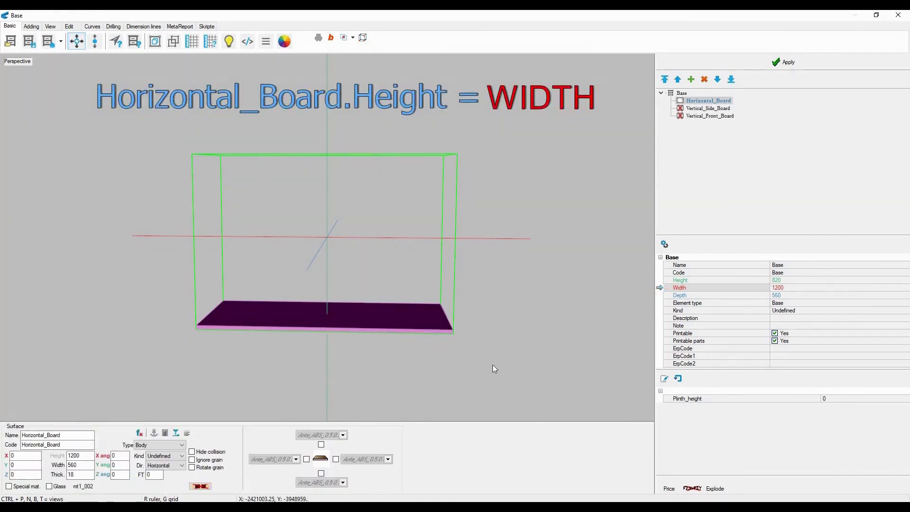
pyautogui.click(806, 288)
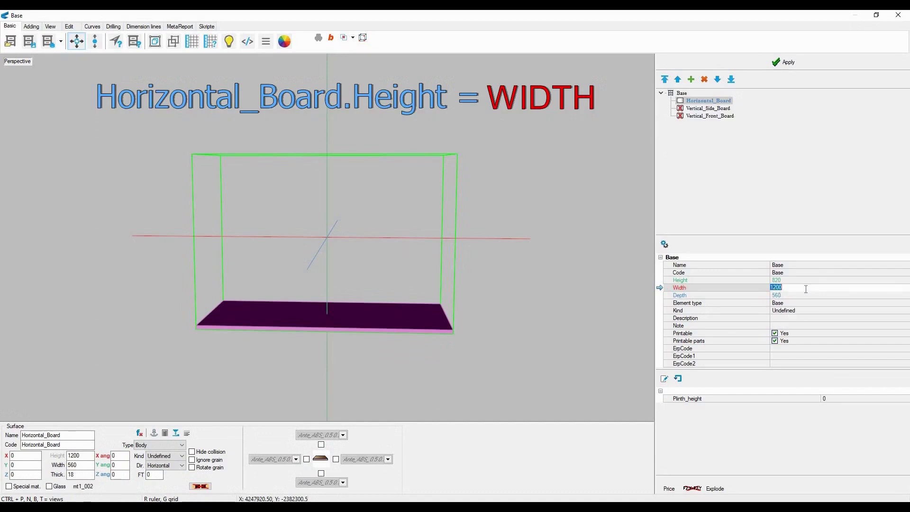
pyautogui.write('600')
pyautogui.press('Return')
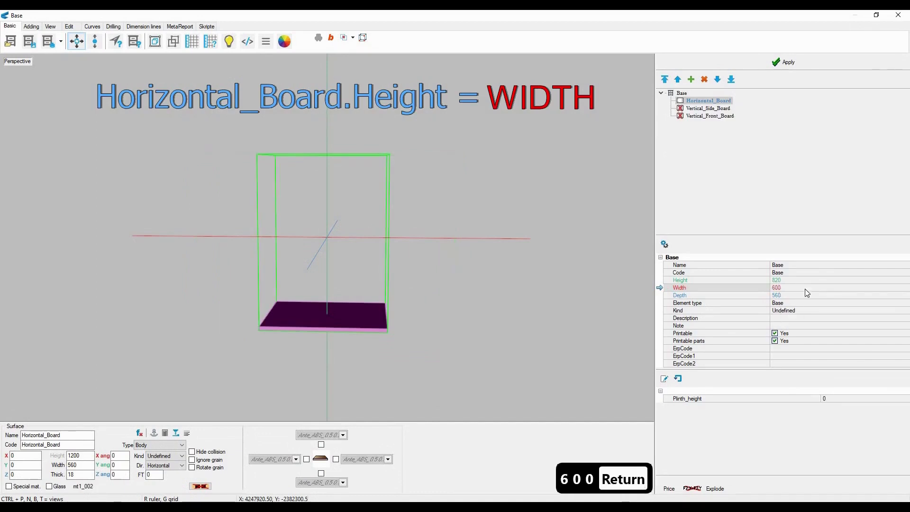
# Test the base Width at 200, then restore it to 600.
pyautogui.click(806, 289)
pyautogui.write('200')
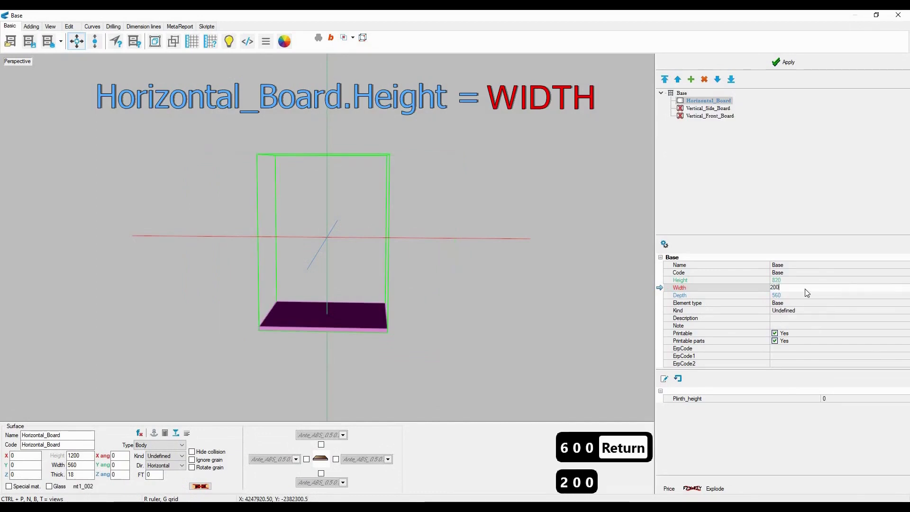
pyautogui.press('Return')
pyautogui.click(807, 289)
pyautogui.write('600')
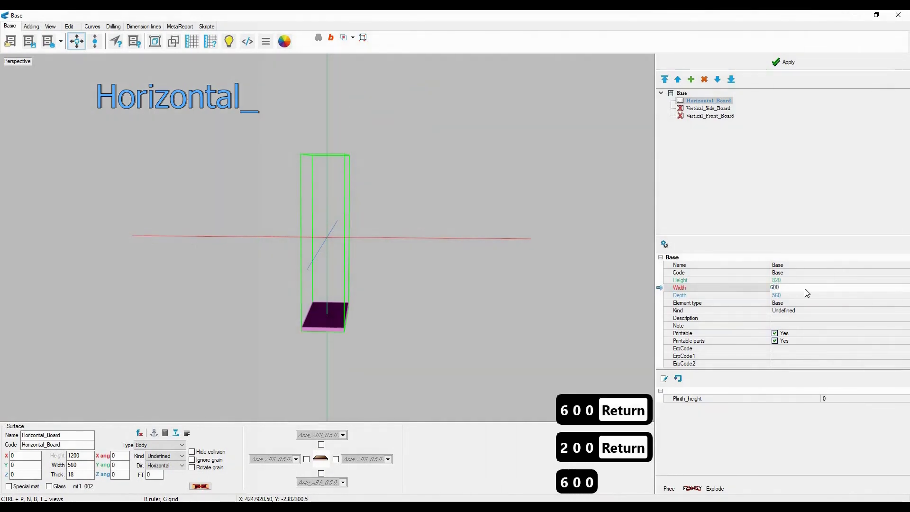
pyautogui.press('Return')
pyautogui.moveTo(453, 260); pyautogui.dragTo(388, 312, button='right')
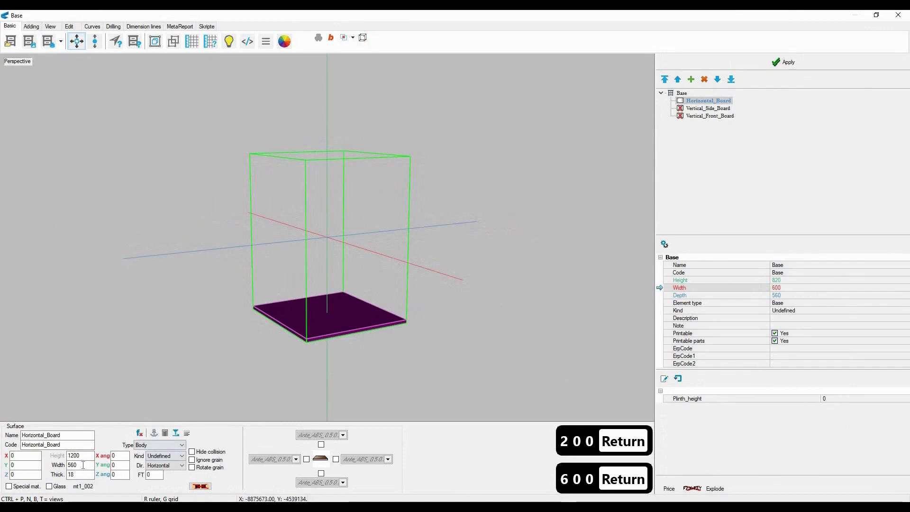
# Link the Horizontal_Board Width to the base Depth formula and test with depth 200.
pyautogui.doubleClick(84, 467)
pyautogui.doubleClick(46, 469)
pyautogui.click(145, 472)
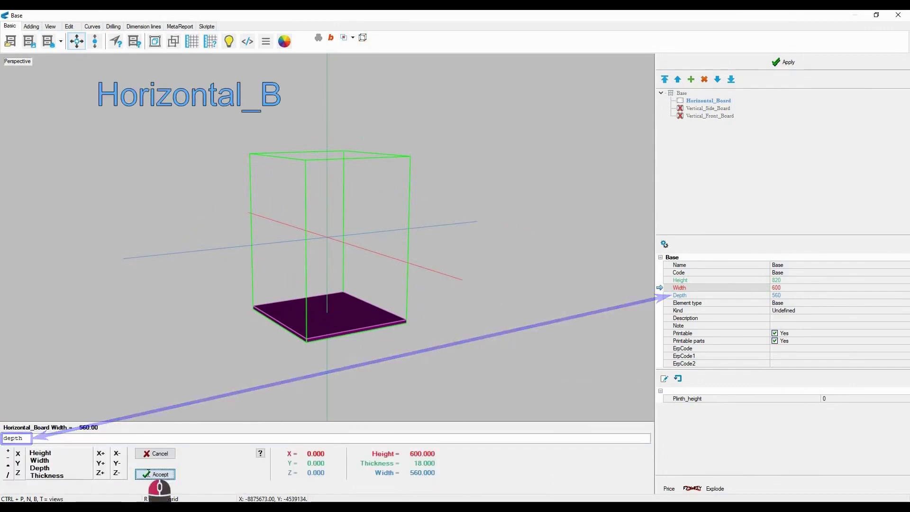
pyautogui.click(774, 295)
pyautogui.write('200')
pyautogui.press('Return')
# Try base Depth 600, then restore it to 560.
pyautogui.click(805, 295)
pyautogui.write('600')
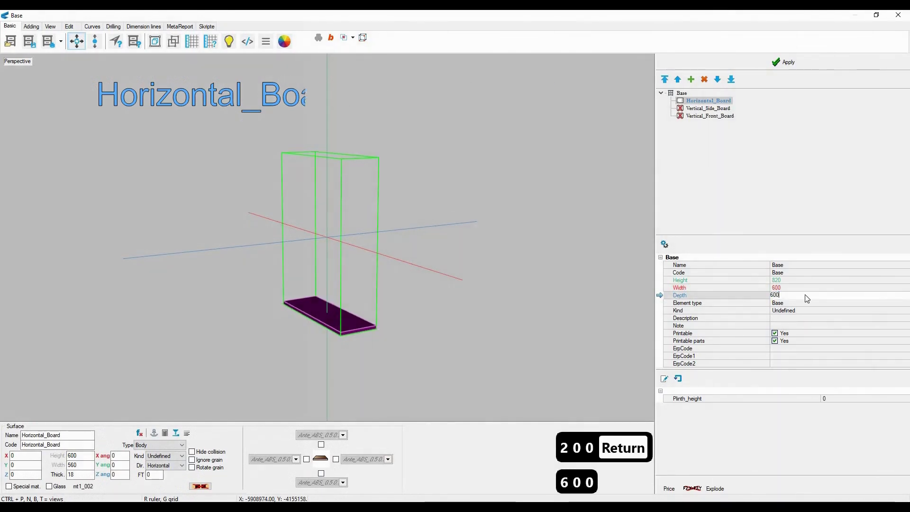
pyautogui.press('Return')
pyautogui.click(805, 295)
pyautogui.write('560')
pyautogui.press('Return')
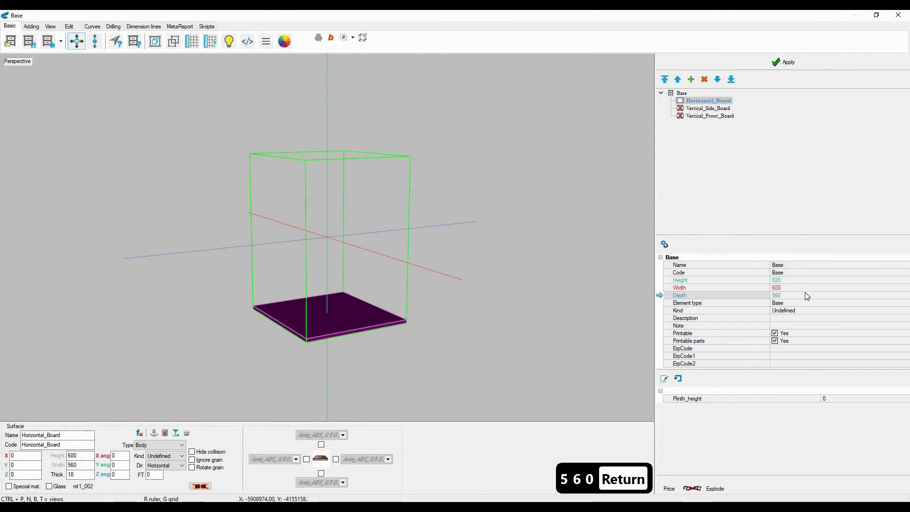
# Hide Horizontal_Board, show Vertical_Side_Board, and set its Height formula to the base height.
pyautogui.click(681, 101)
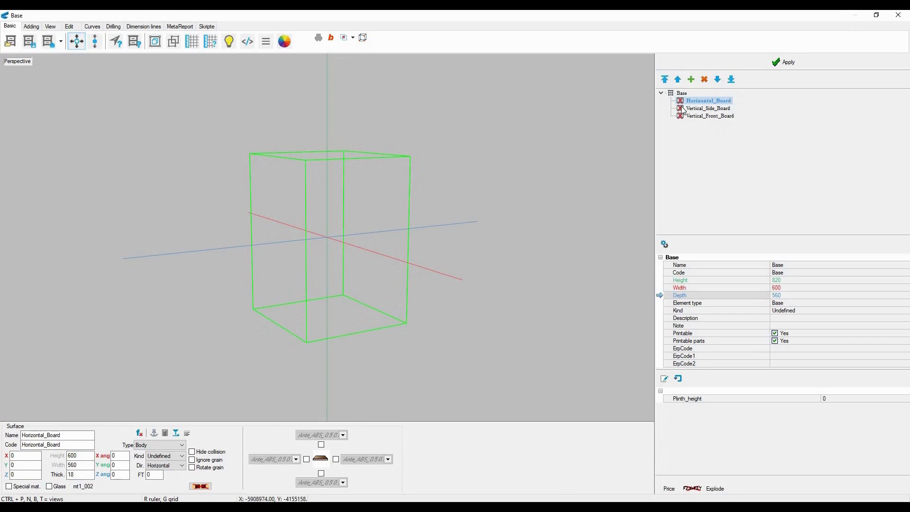
pyautogui.click(681, 108)
pyautogui.moveTo(505, 215); pyautogui.dragTo(452, 222, button='right')
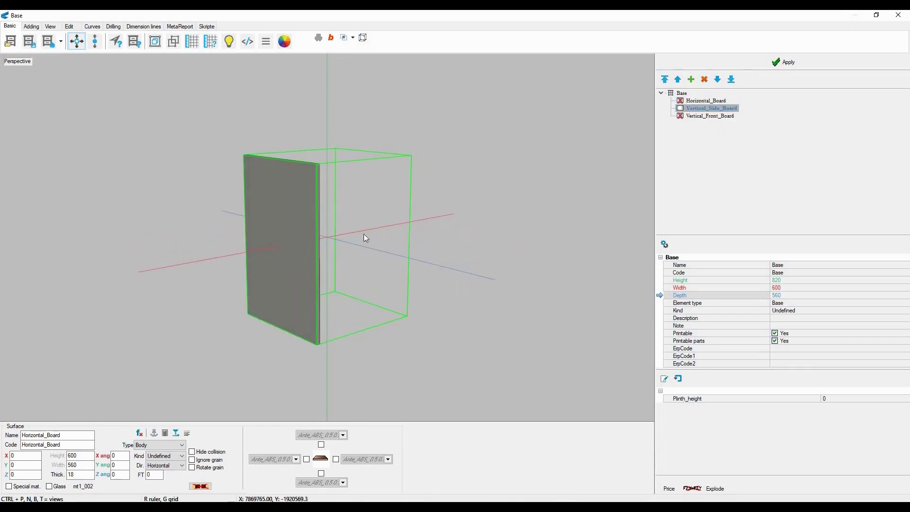
pyautogui.click(300, 244)
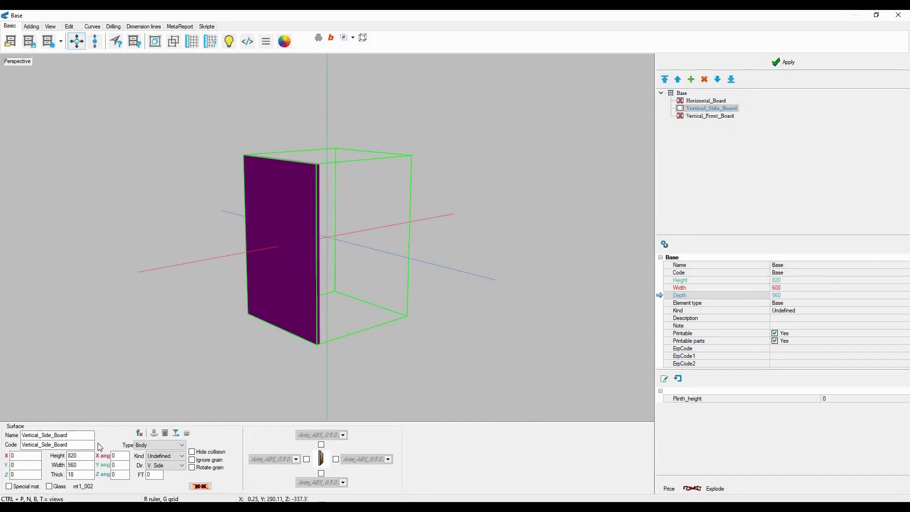
pyautogui.click(86, 456)
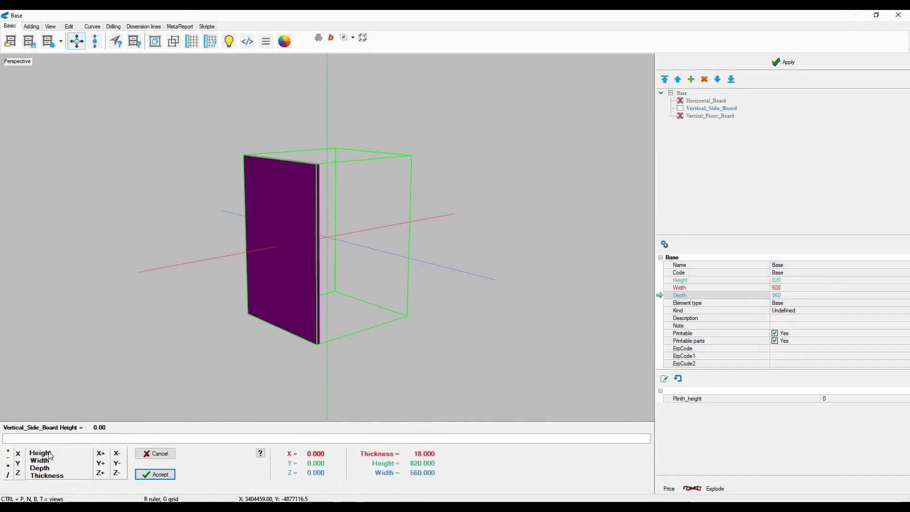
pyautogui.click(50, 456)
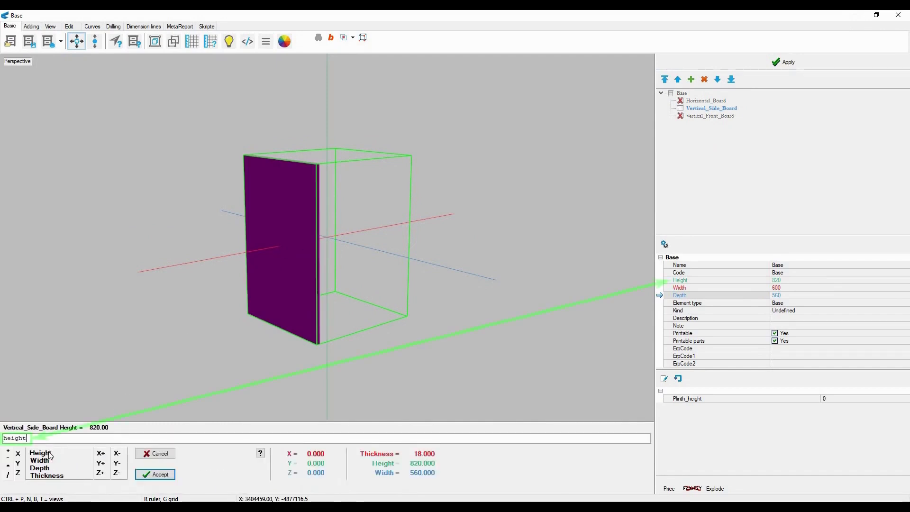
pyautogui.click(154, 474)
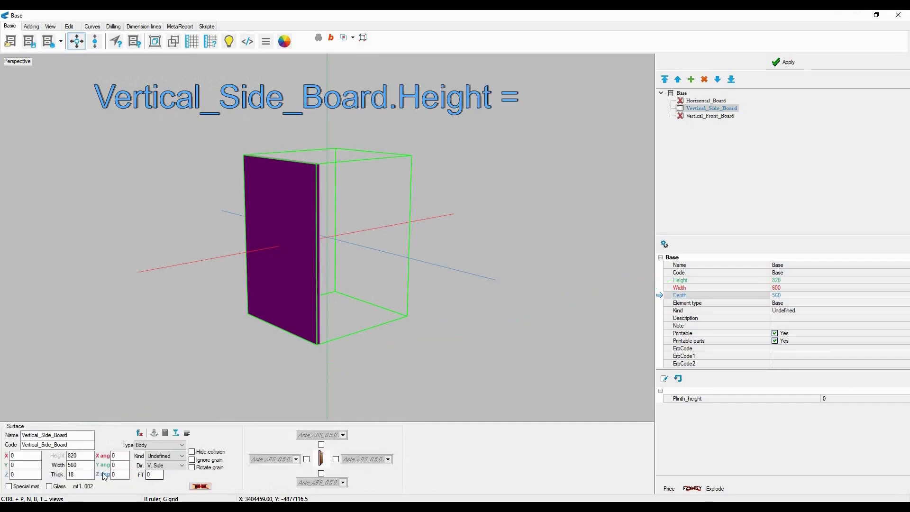
# Set the Vertical_Side_Board Width formula to the base depth.
pyautogui.click(84, 465)
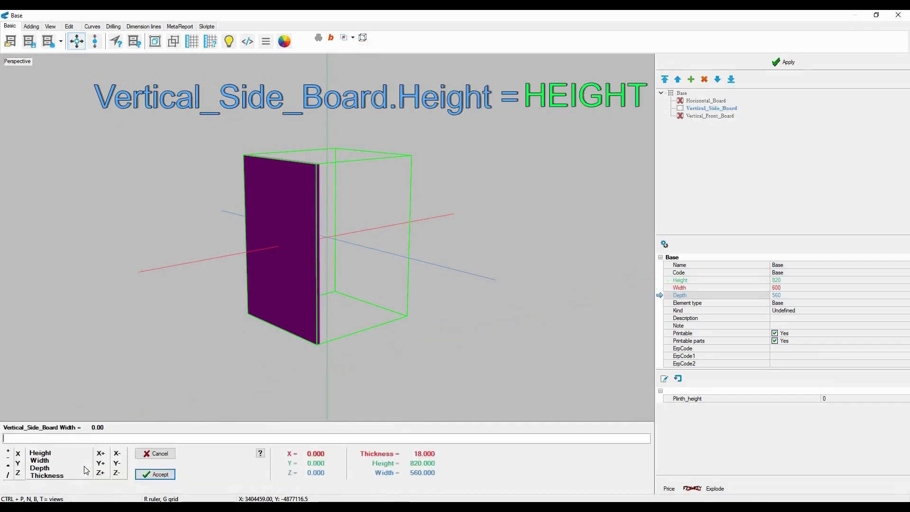
pyautogui.click(48, 468)
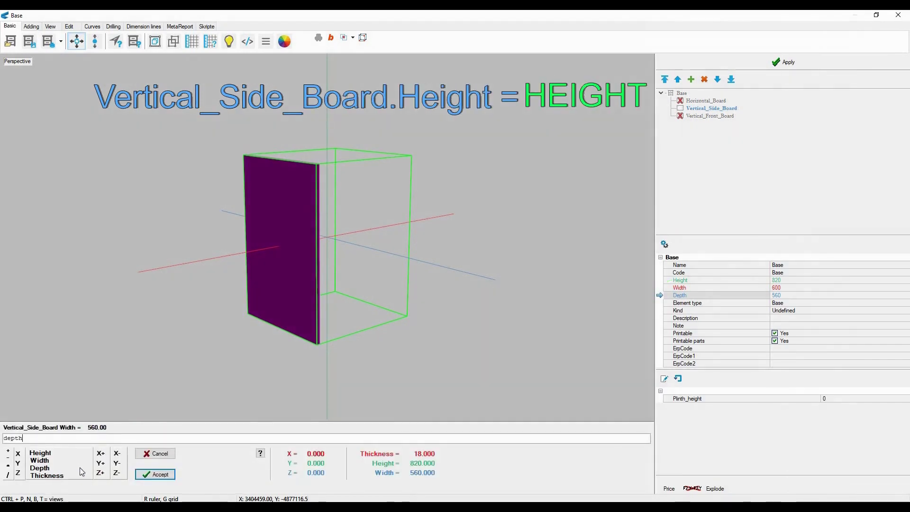
pyautogui.click(156, 475)
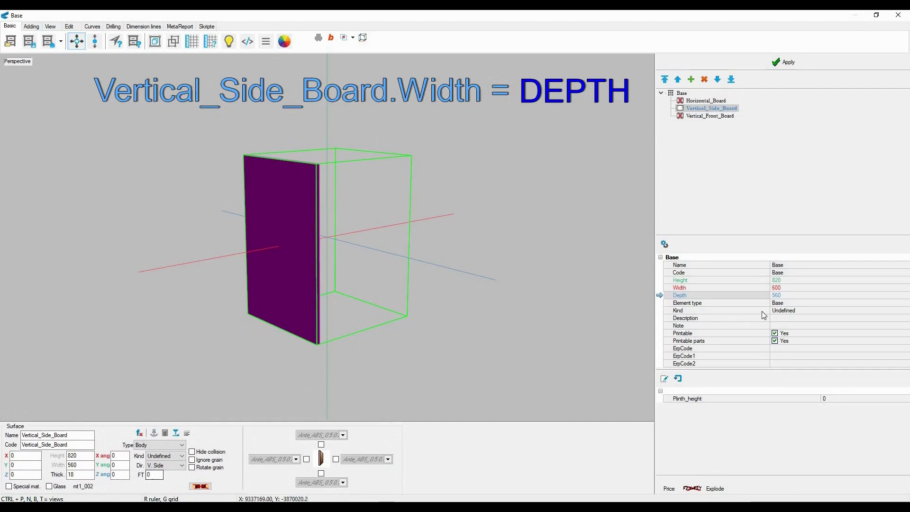
pyautogui.click(783, 282)
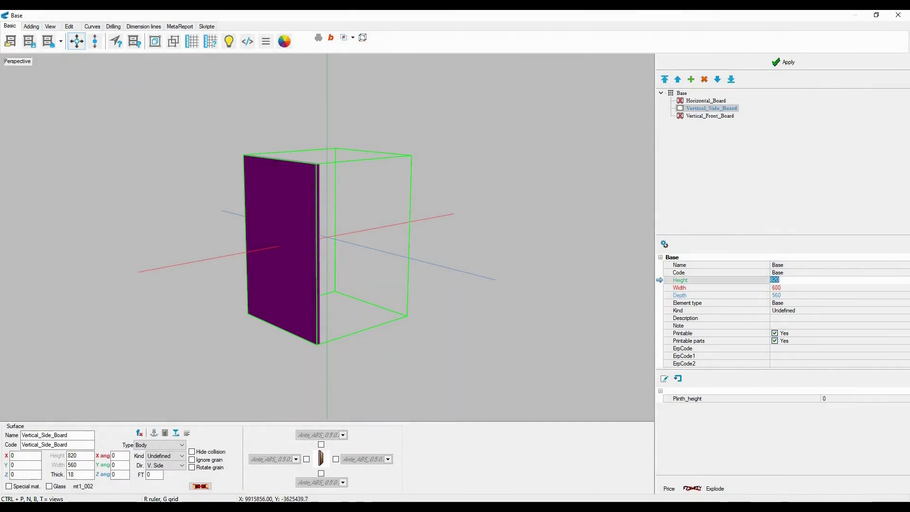
# Test the side board with base Height 1000 and Depth 800.
pyautogui.write('1000')
pyautogui.press('Return')
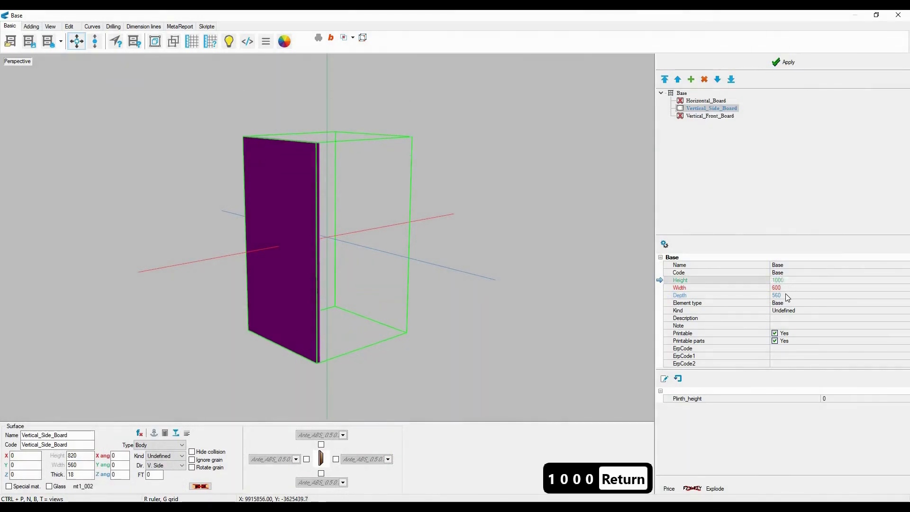
pyautogui.write('800')
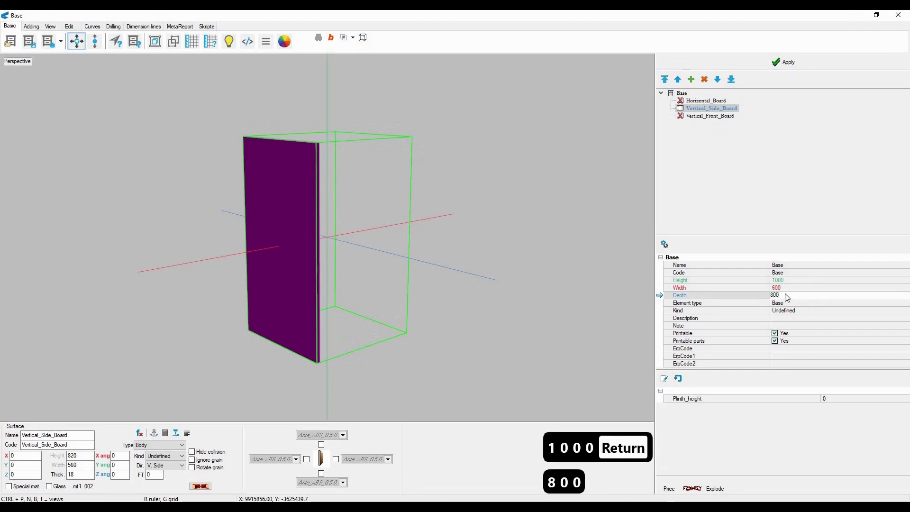
pyautogui.press('Return')
# Restore base Height 820 and Depth 560, and show Vertical_Front_Board.
pyautogui.click(786, 281)
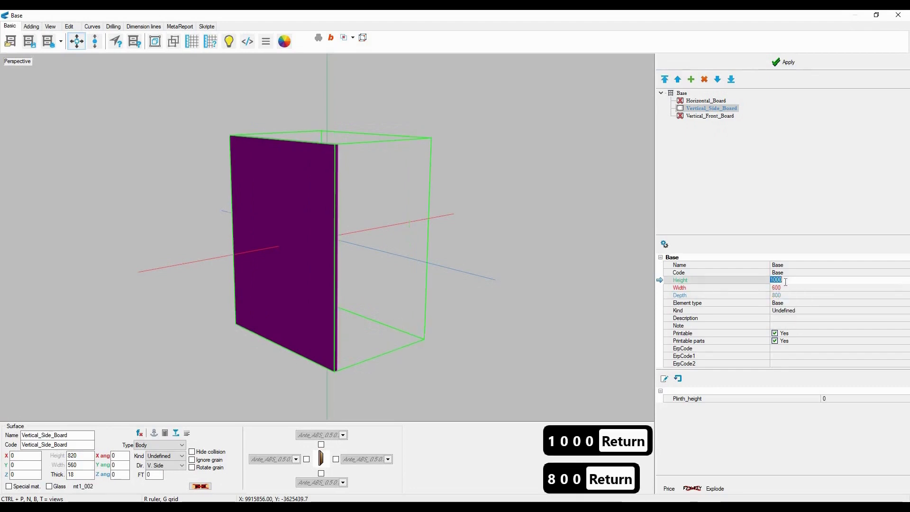
pyautogui.write('820')
pyautogui.press('Return')
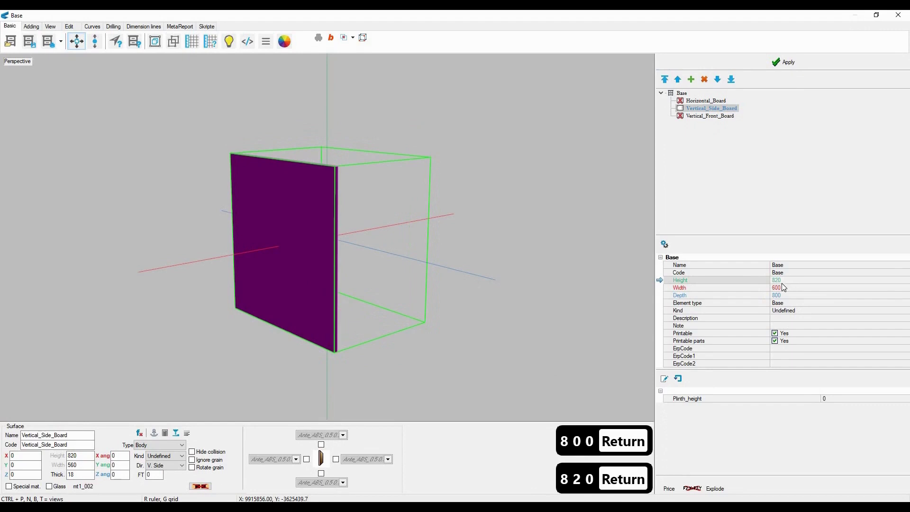
pyautogui.click(786, 295)
pyautogui.write('560')
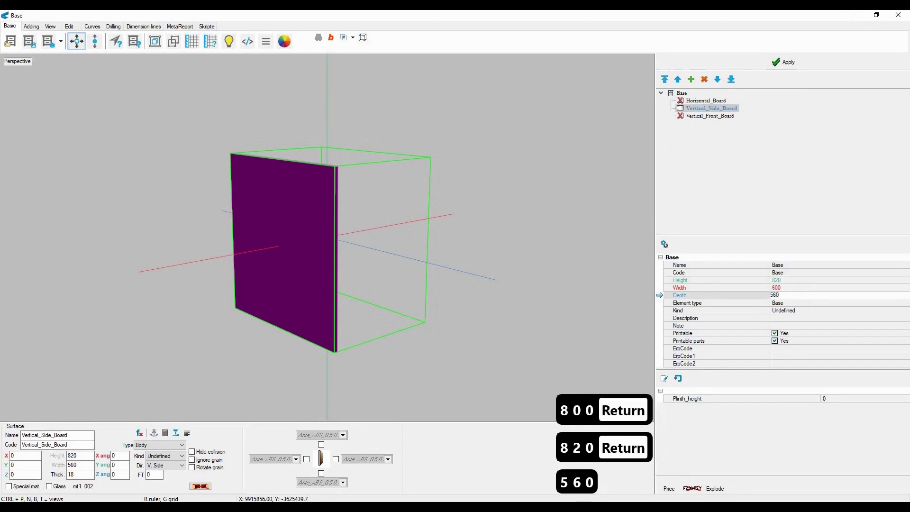
pyautogui.press('Return')
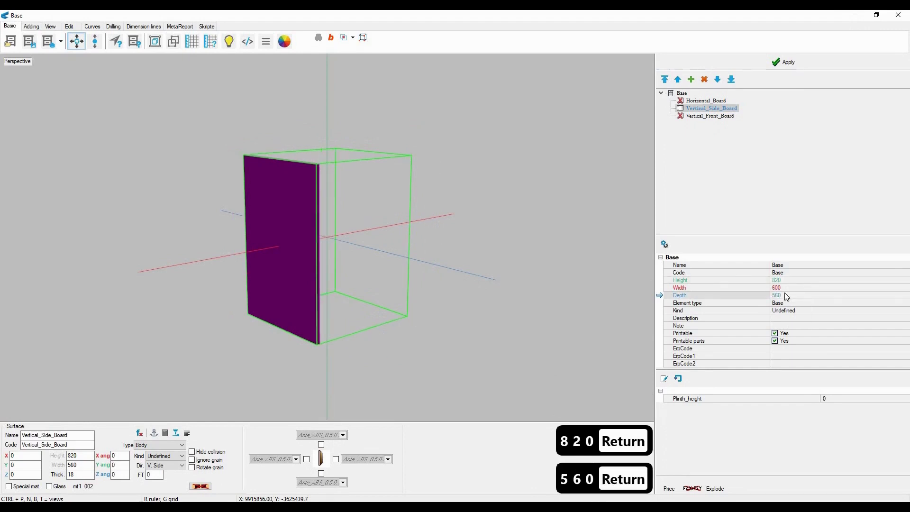
pyautogui.click(681, 116)
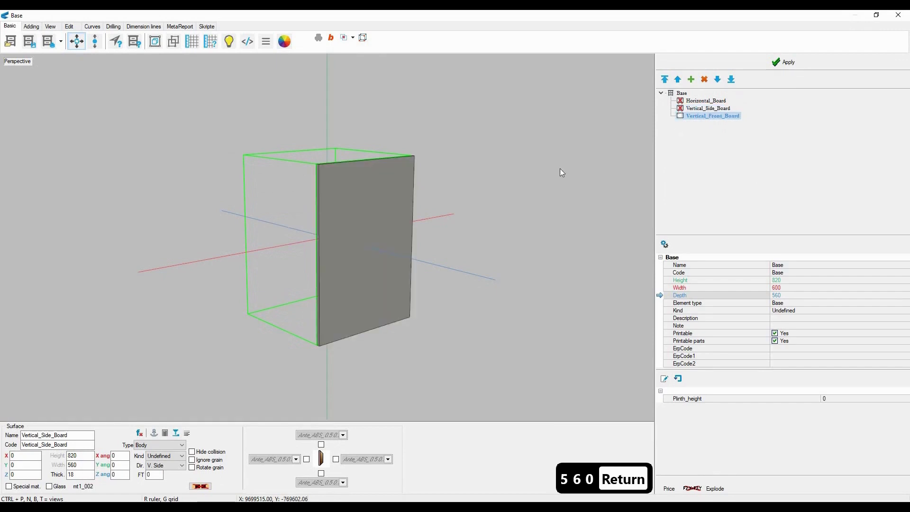
# Set the Vertical_Front_Board Height formula to the base height.
pyautogui.click(358, 212)
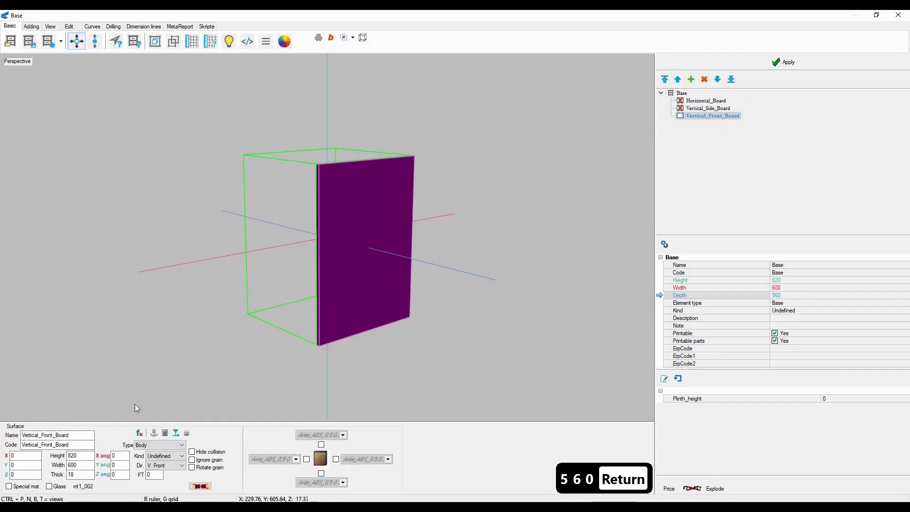
pyautogui.doubleClick(75, 457)
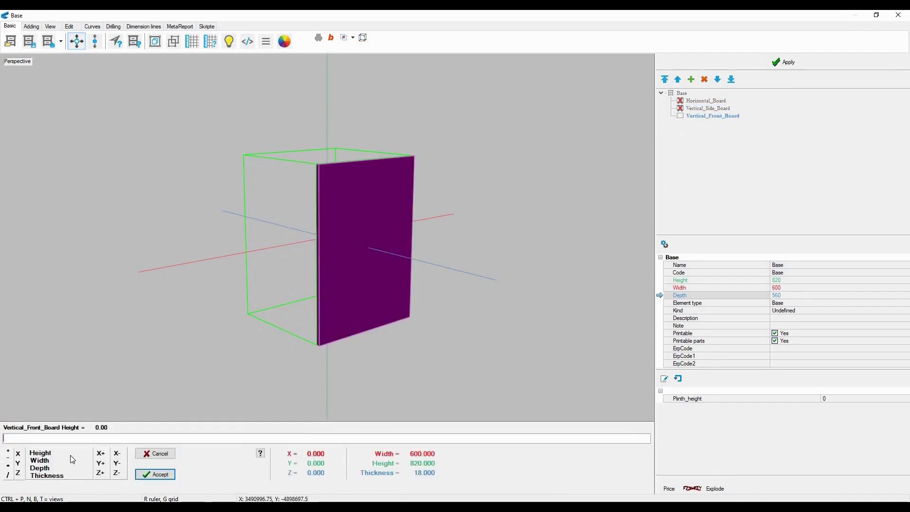
pyautogui.doubleClick(43, 453)
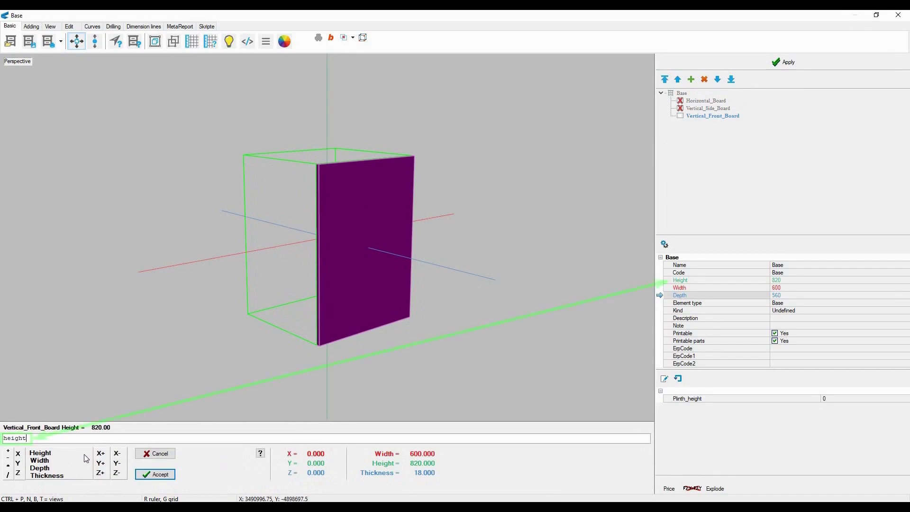
pyautogui.click(160, 475)
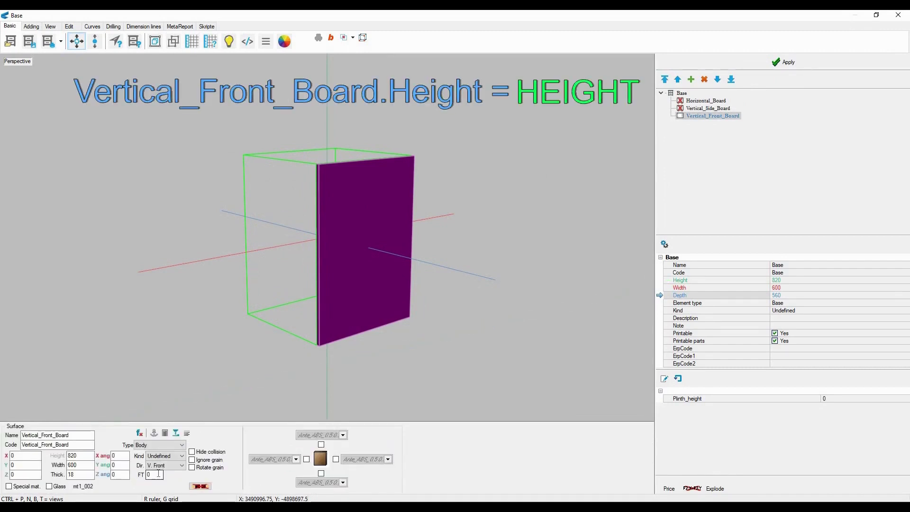
# Set the Vertical_Front_Board Width formula to the base width.
pyautogui.doubleClick(86, 469)
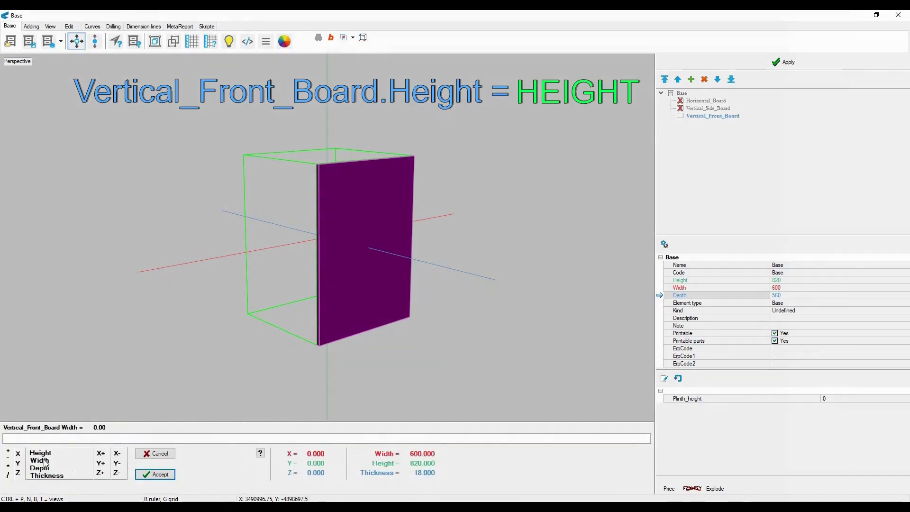
pyautogui.doubleClick(47, 461)
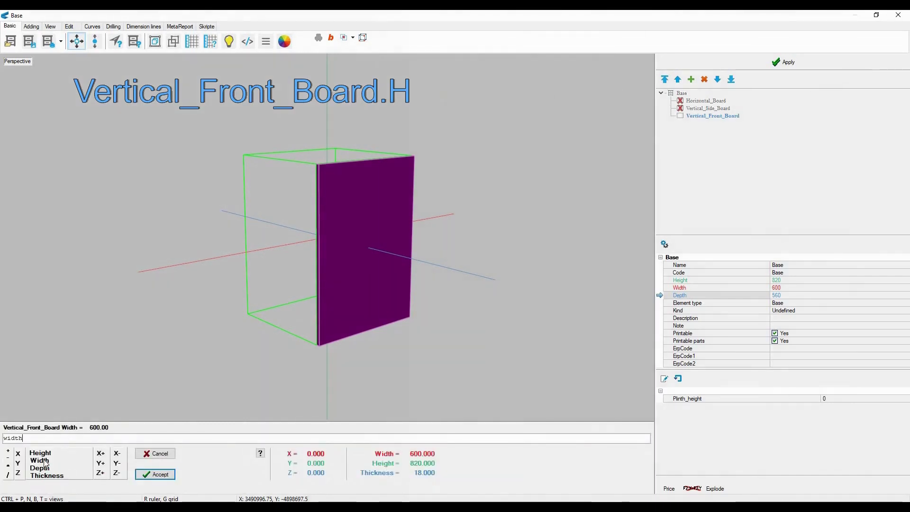
pyautogui.click(160, 475)
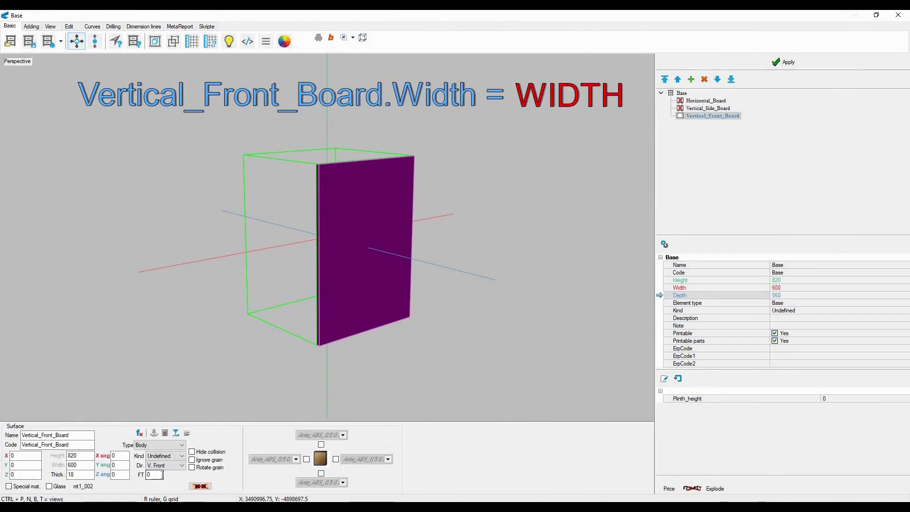
# Set the base Height to 1000 and Width to 1000.
pyautogui.click(808, 280)
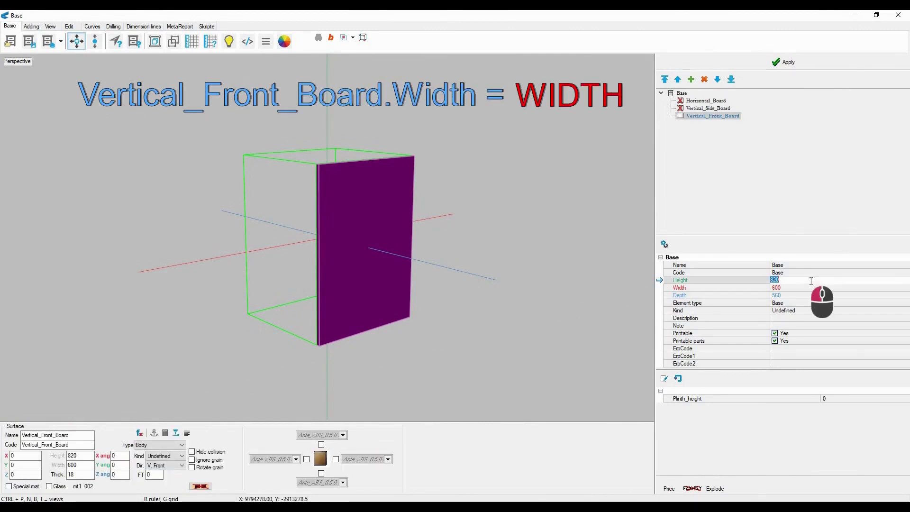
pyautogui.write('1000')
pyautogui.press('Return')
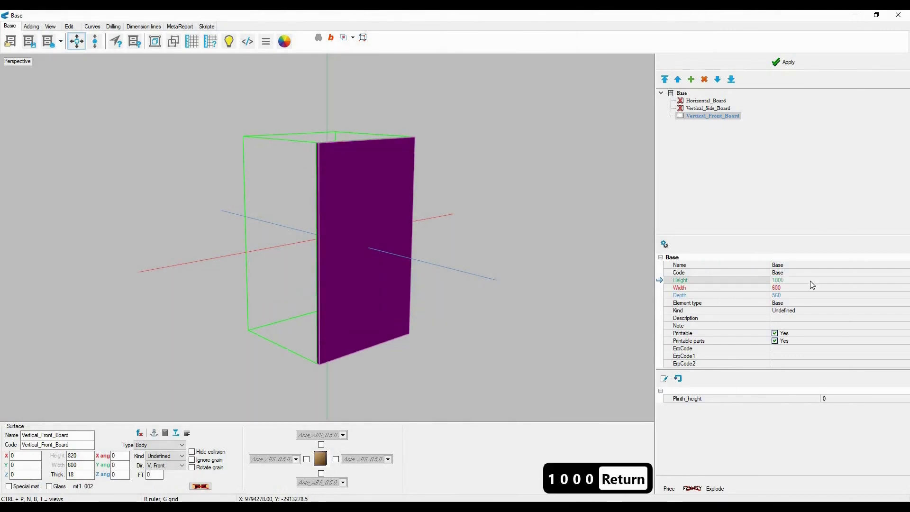
pyautogui.click(805, 287)
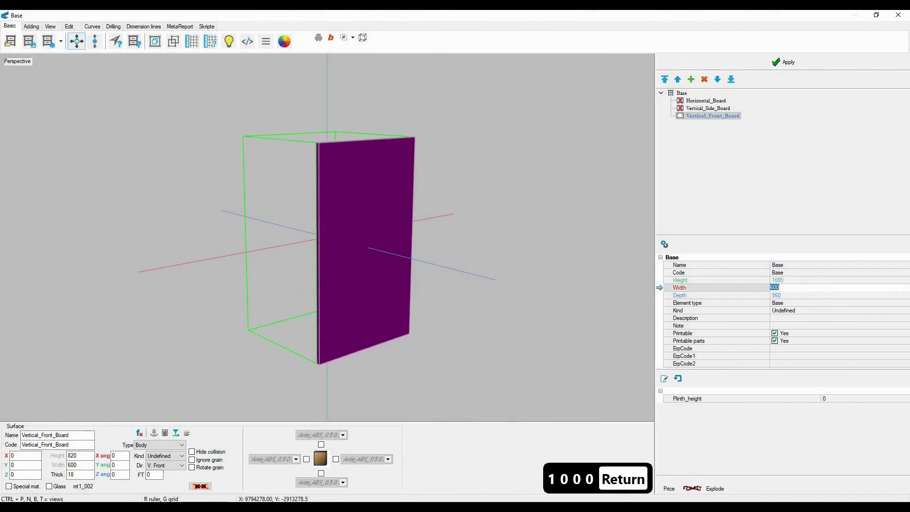
pyautogui.write('1000')
pyautogui.press('Return')
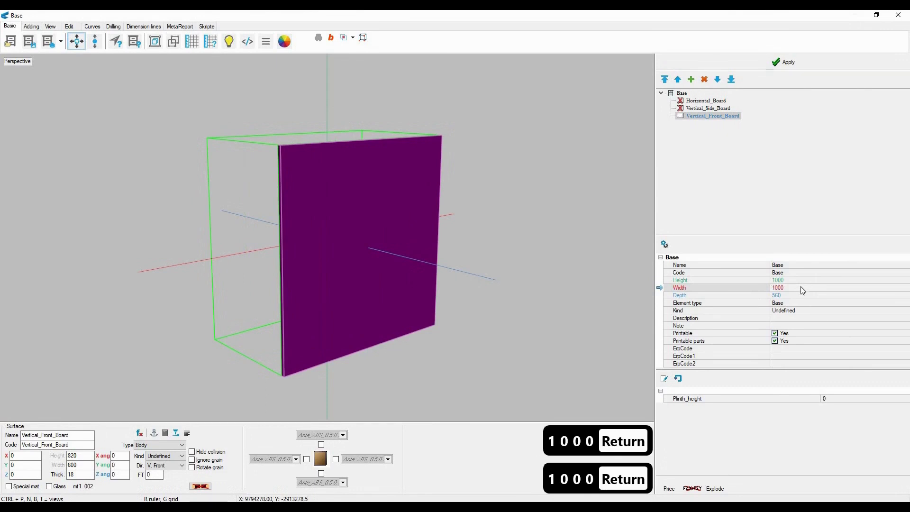